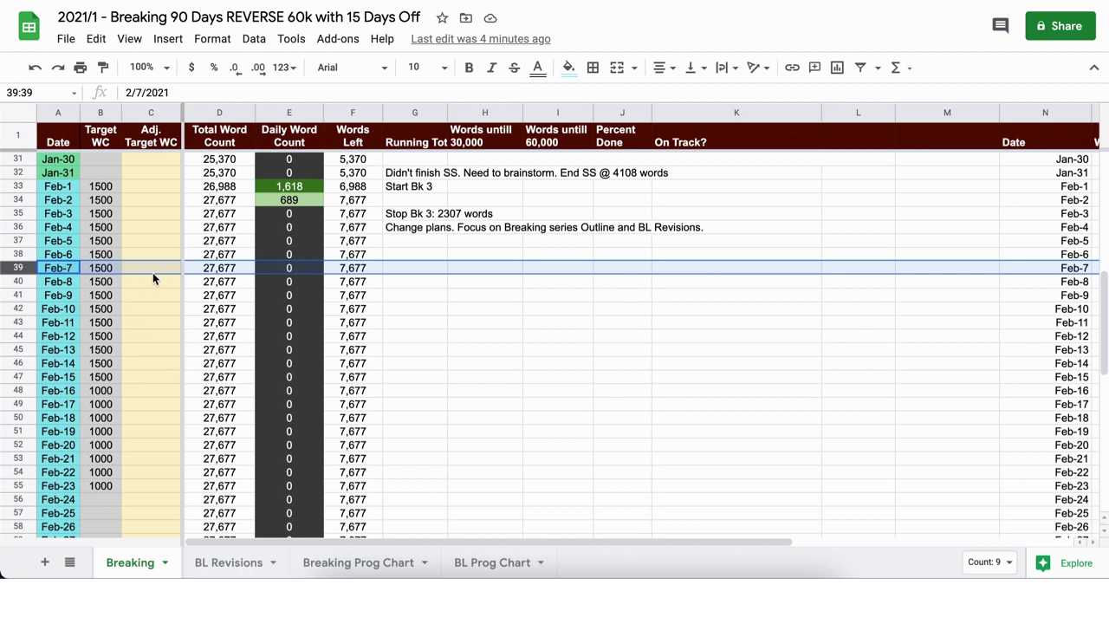
- Scroll down and back up through the rows of the current sheet
{"action": "scroll", "coordinate": [153, 276], "scroll_direction": "down", "scroll_amount": 3}
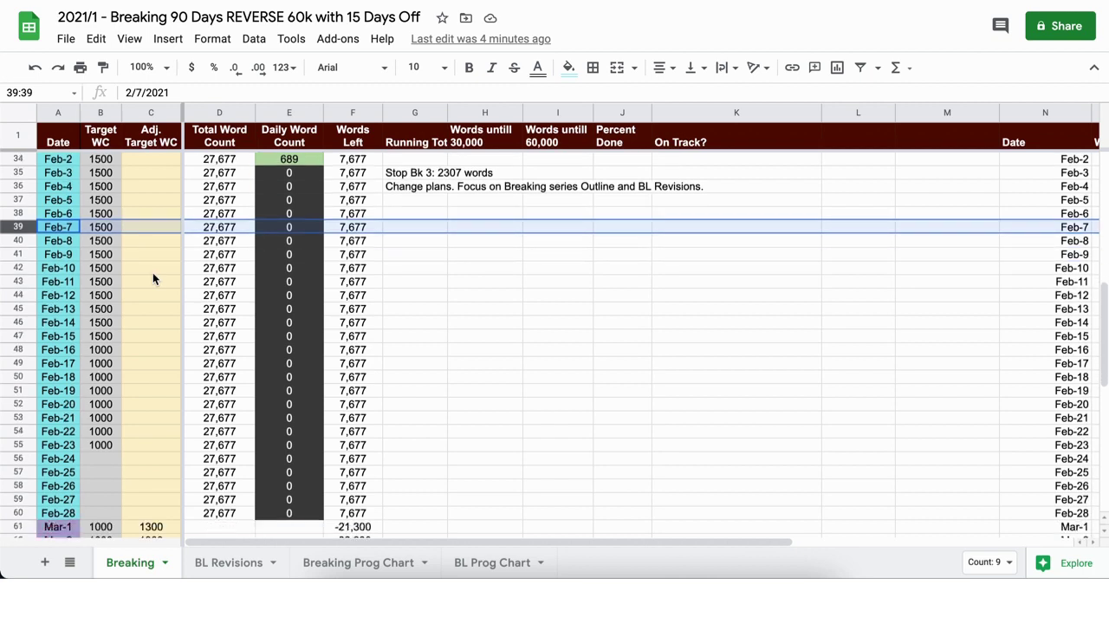
{"action": "scroll", "coordinate": [152, 276], "scroll_direction": "down", "scroll_amount": 5}
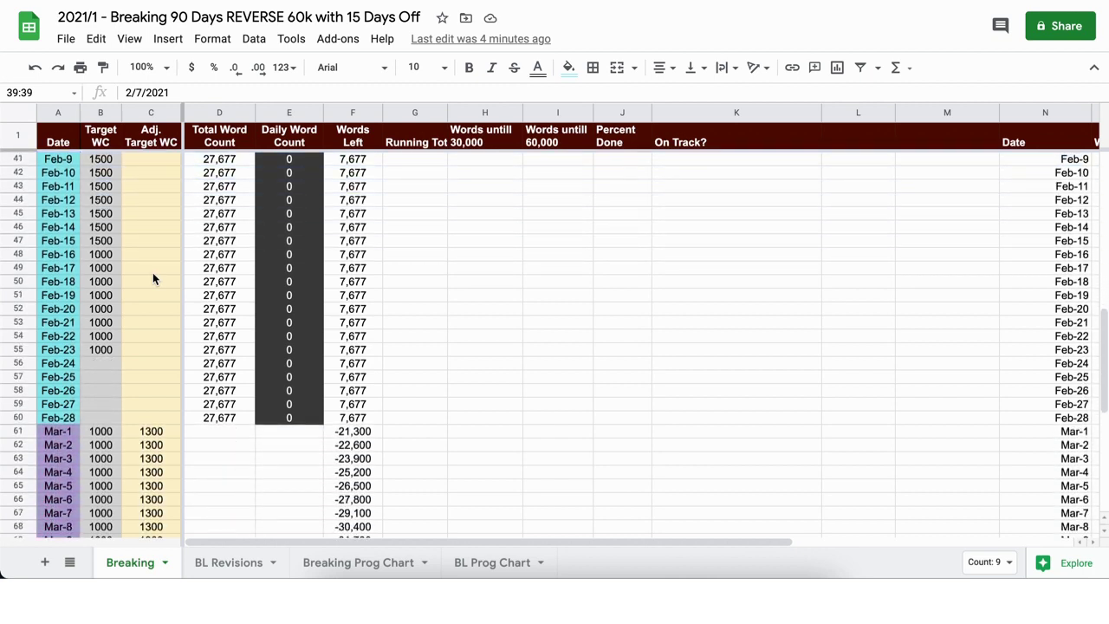
{"action": "scroll", "coordinate": [145, 389], "scroll_direction": "down", "scroll_amount": 3}
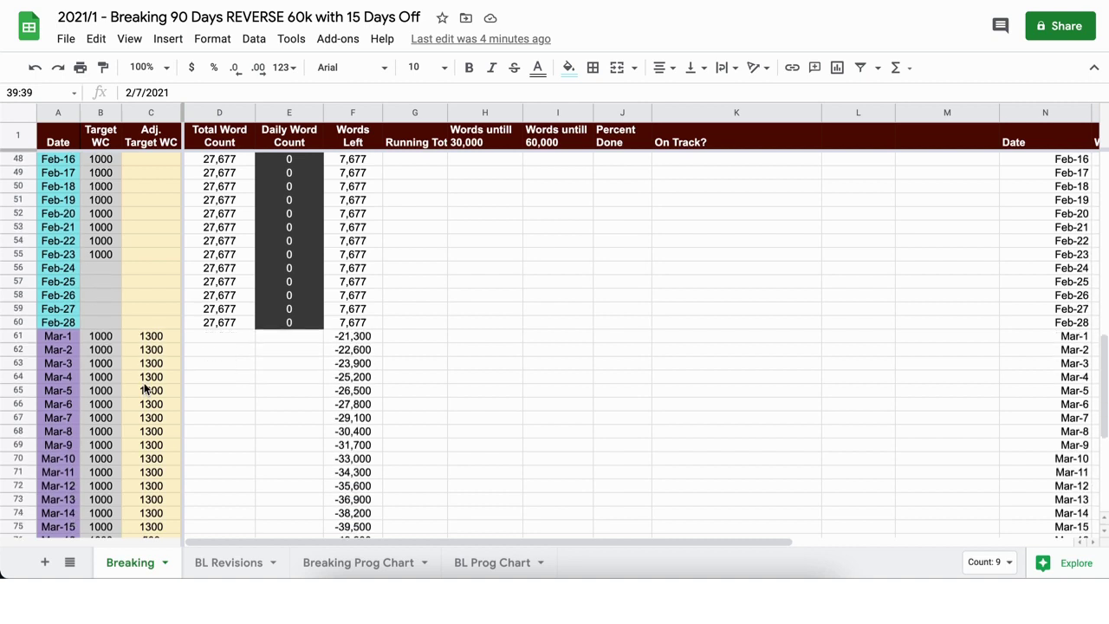
{"action": "scroll", "coordinate": [146, 388], "scroll_direction": "down", "scroll_amount": 1}
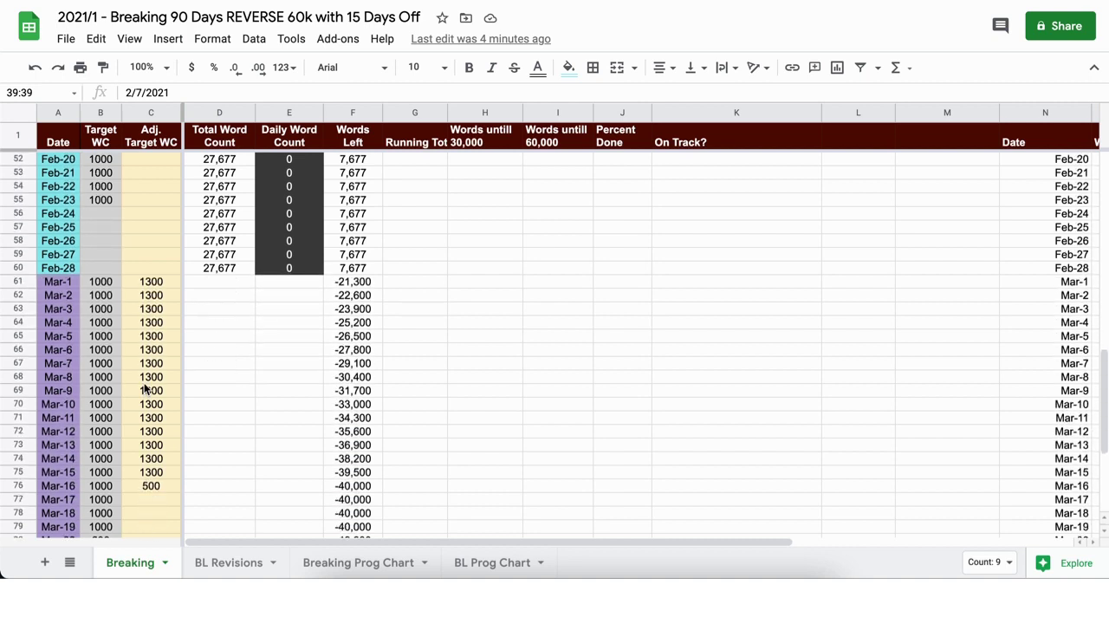
{"action": "scroll", "coordinate": [145, 390], "scroll_direction": "down", "scroll_amount": 2}
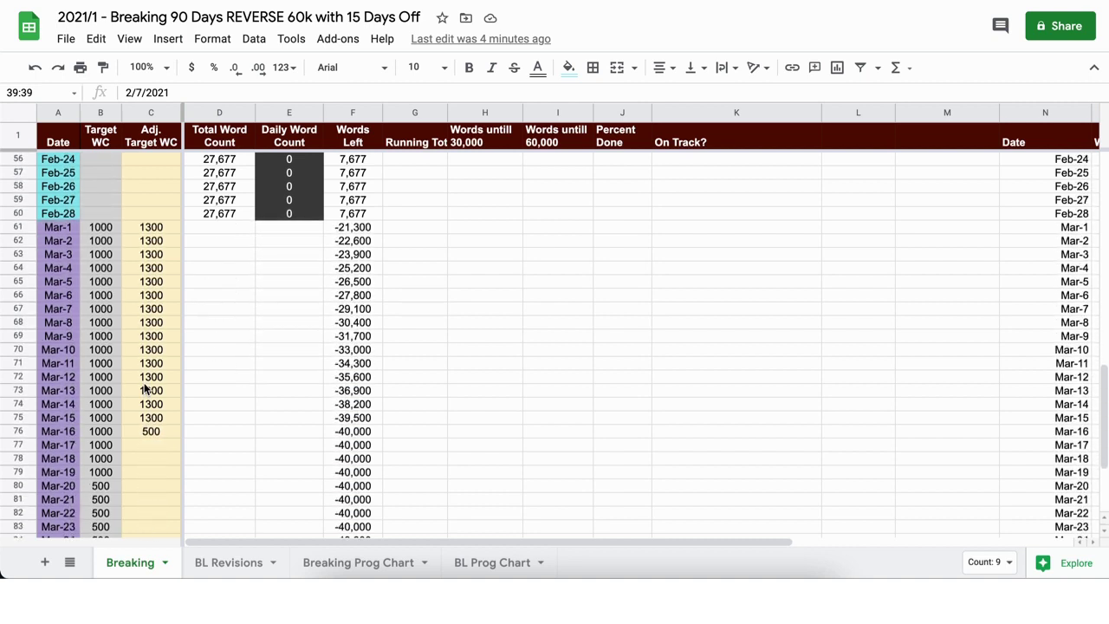
{"action": "scroll", "coordinate": [146, 390], "scroll_direction": "up", "scroll_amount": 10}
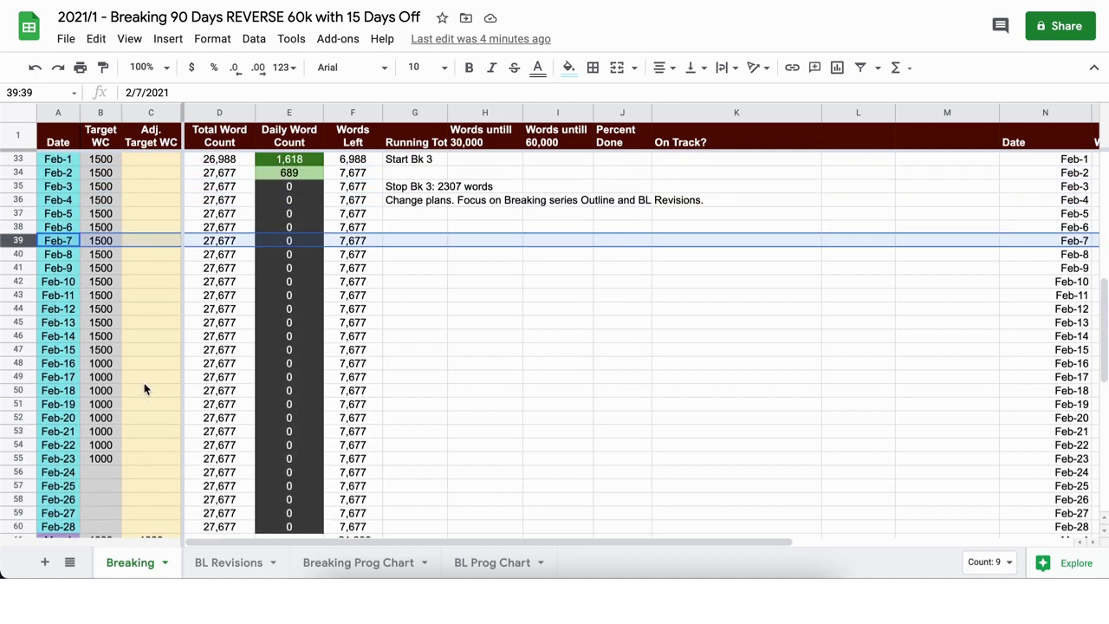
{"action": "scroll", "coordinate": [146, 389], "scroll_direction": "up", "scroll_amount": 1}
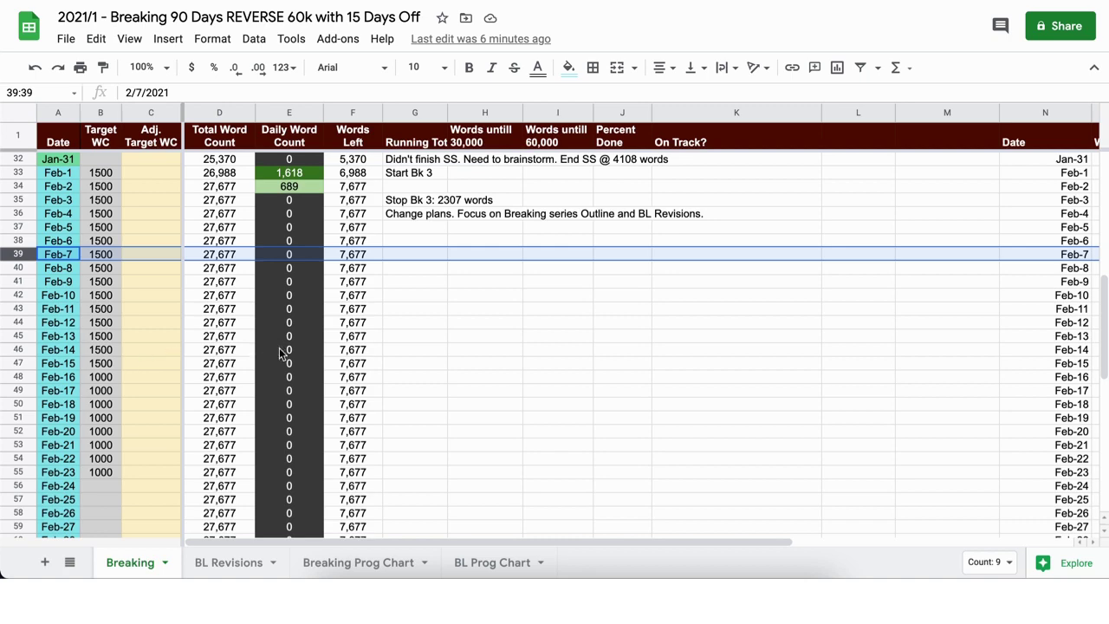
- Open the BL Revisions sheet and review its daily chapter assignments through Mar-5
{"action": "left_click", "coordinate": [219, 568]}
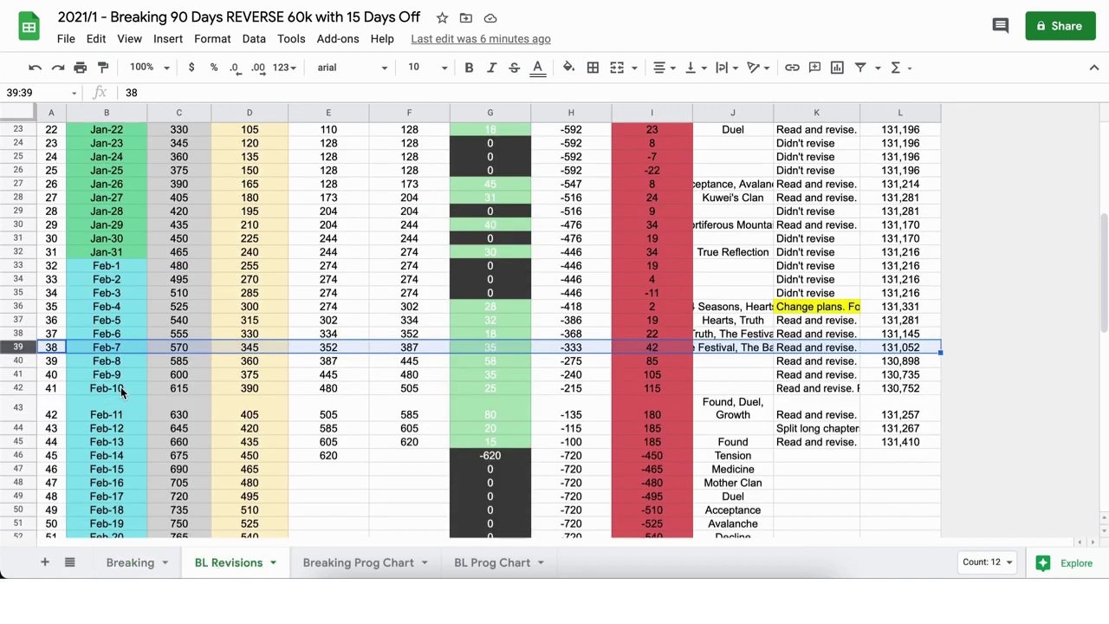
{"action": "scroll", "coordinate": [121, 387], "scroll_direction": "down", "scroll_amount": 2}
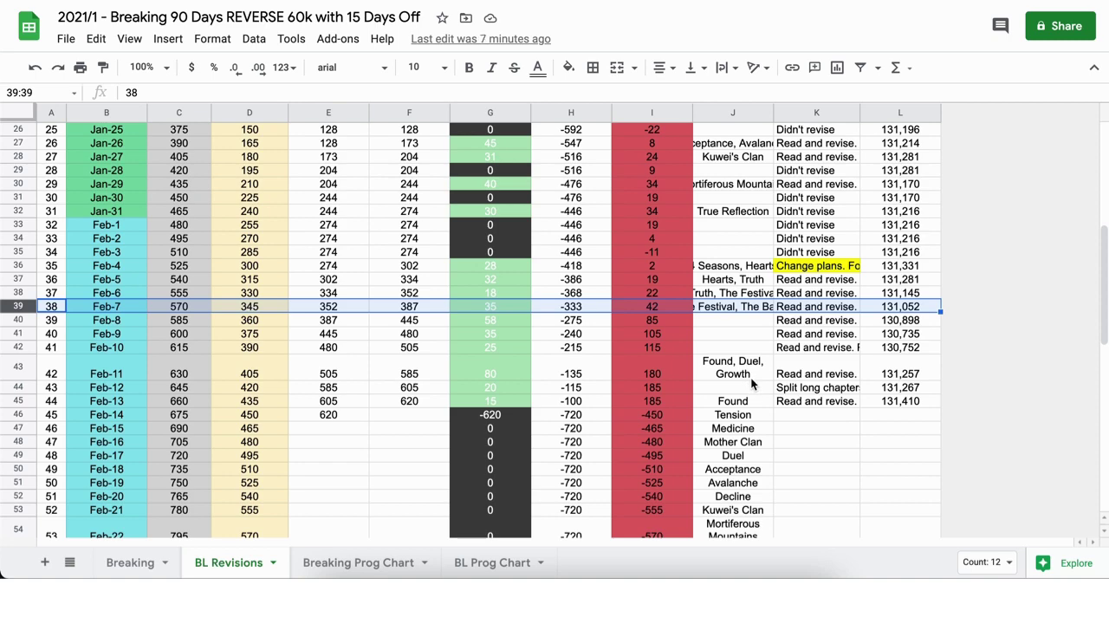
{"action": "scroll", "coordinate": [751, 383], "scroll_direction": "down", "scroll_amount": 4}
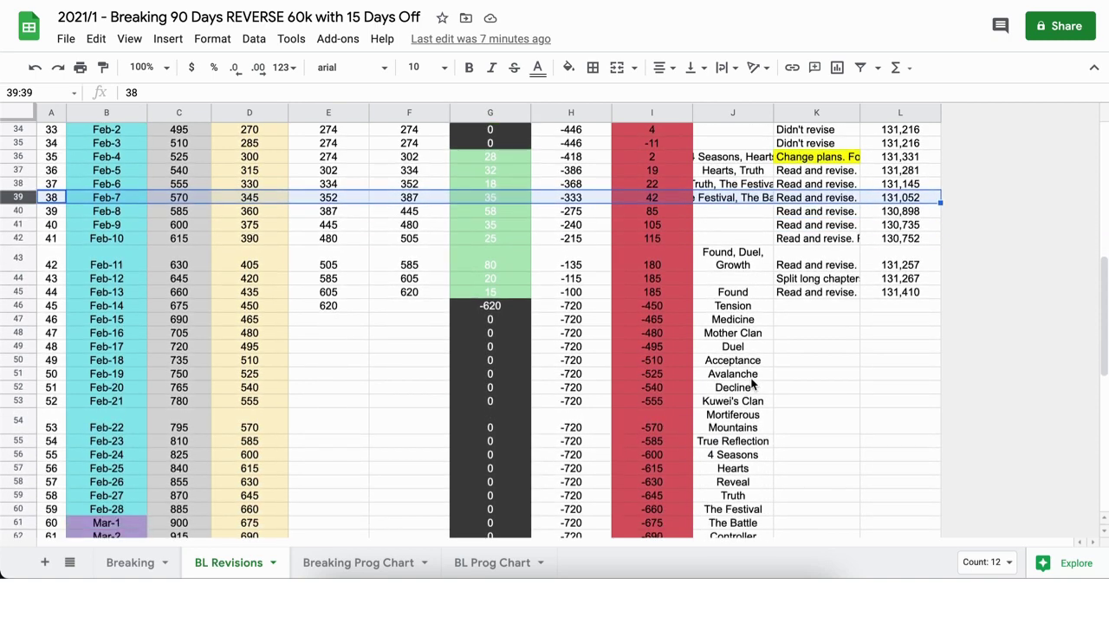
{"action": "scroll", "coordinate": [751, 384], "scroll_direction": "down", "scroll_amount": 2}
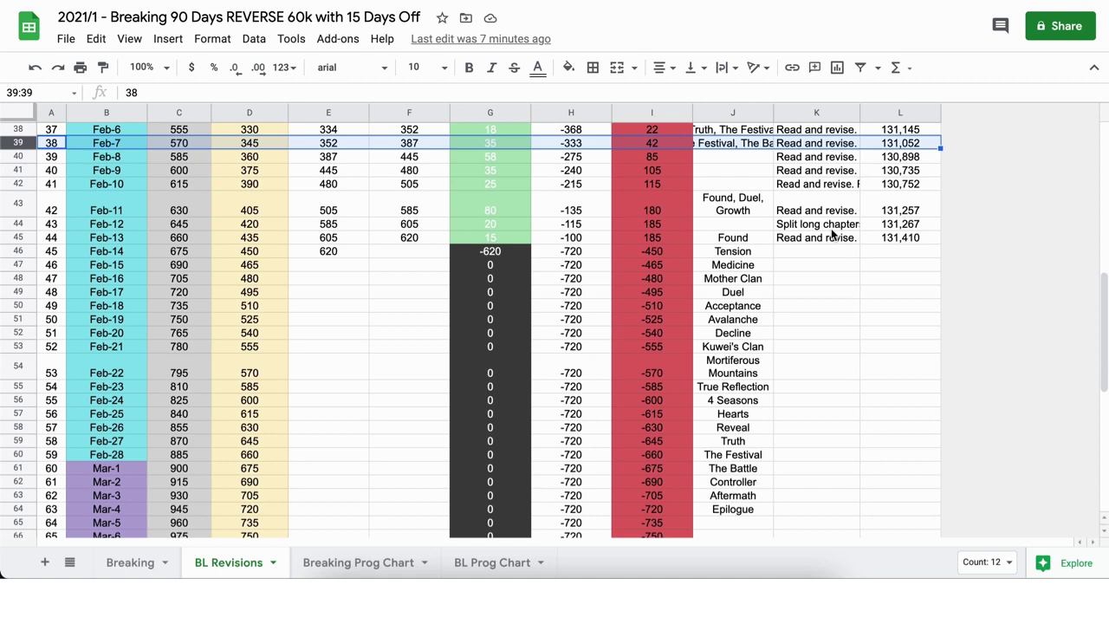
{"action": "scroll", "coordinate": [832, 234], "scroll_direction": "up", "scroll_amount": 2}
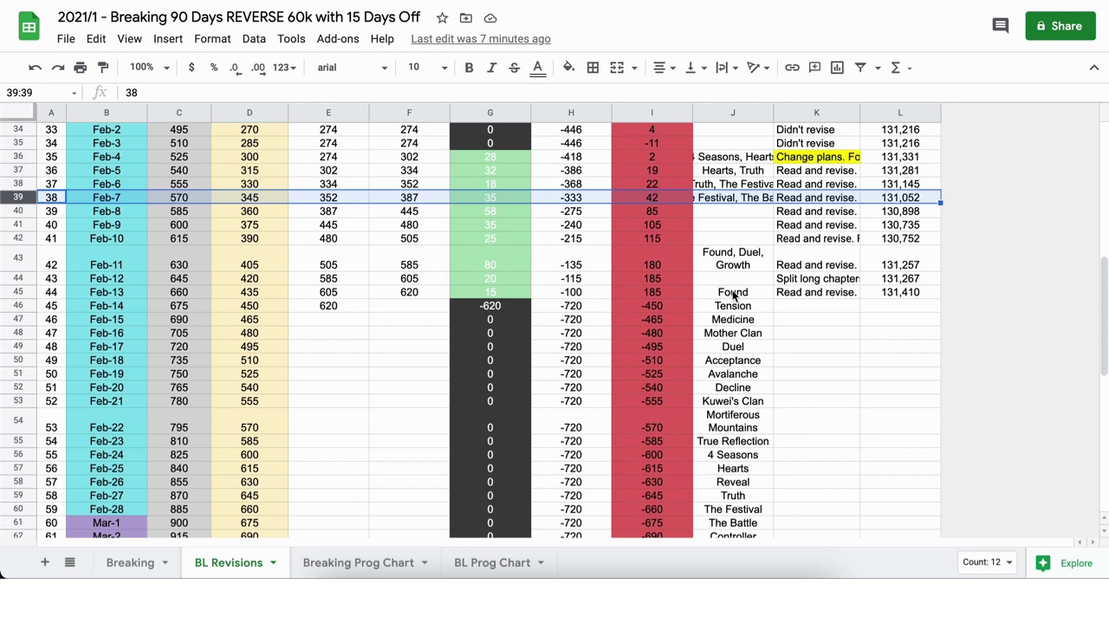
{"action": "scroll", "coordinate": [733, 295], "scroll_direction": "down", "scroll_amount": 3}
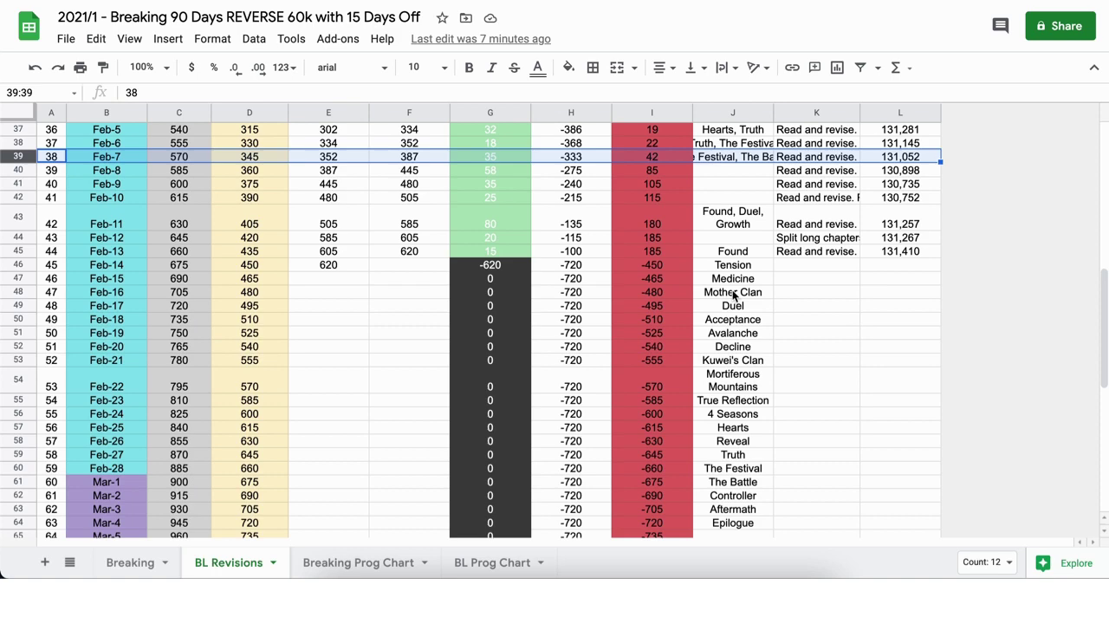
{"action": "scroll", "coordinate": [733, 294], "scroll_direction": "down", "scroll_amount": 5}
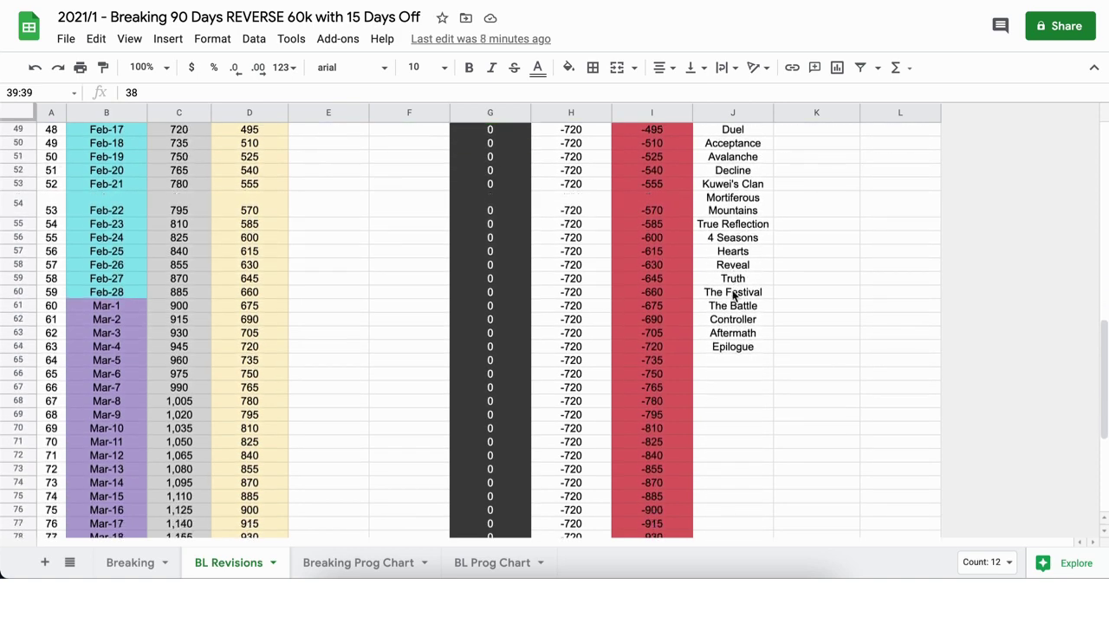
{"action": "scroll", "coordinate": [733, 296], "scroll_direction": "down", "scroll_amount": 4}
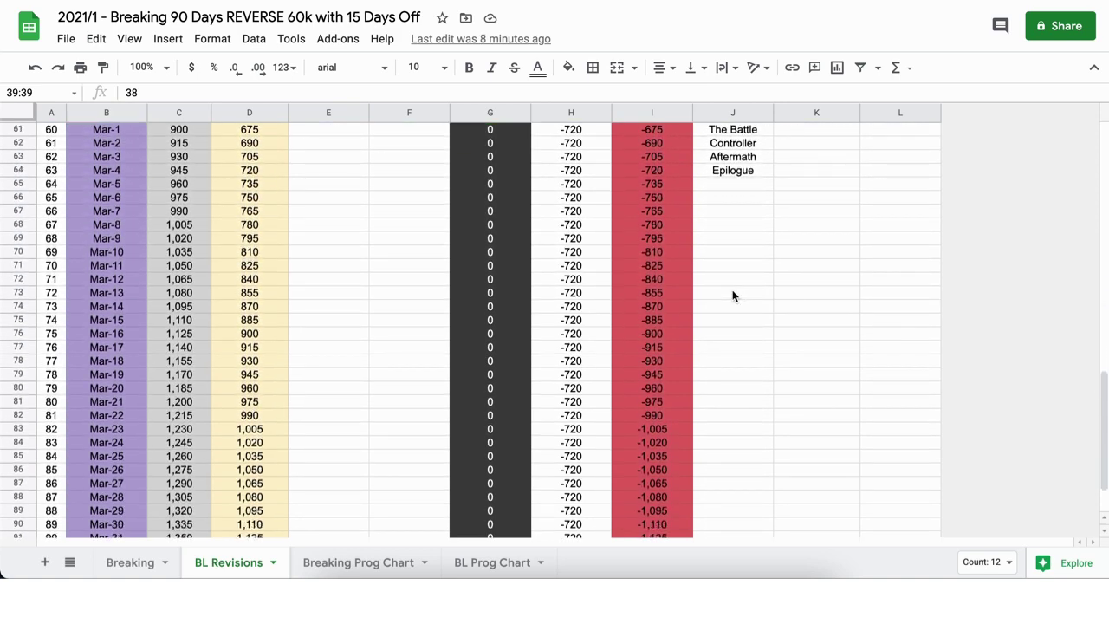
{"action": "scroll", "coordinate": [733, 296], "scroll_direction": "up", "scroll_amount": 10}
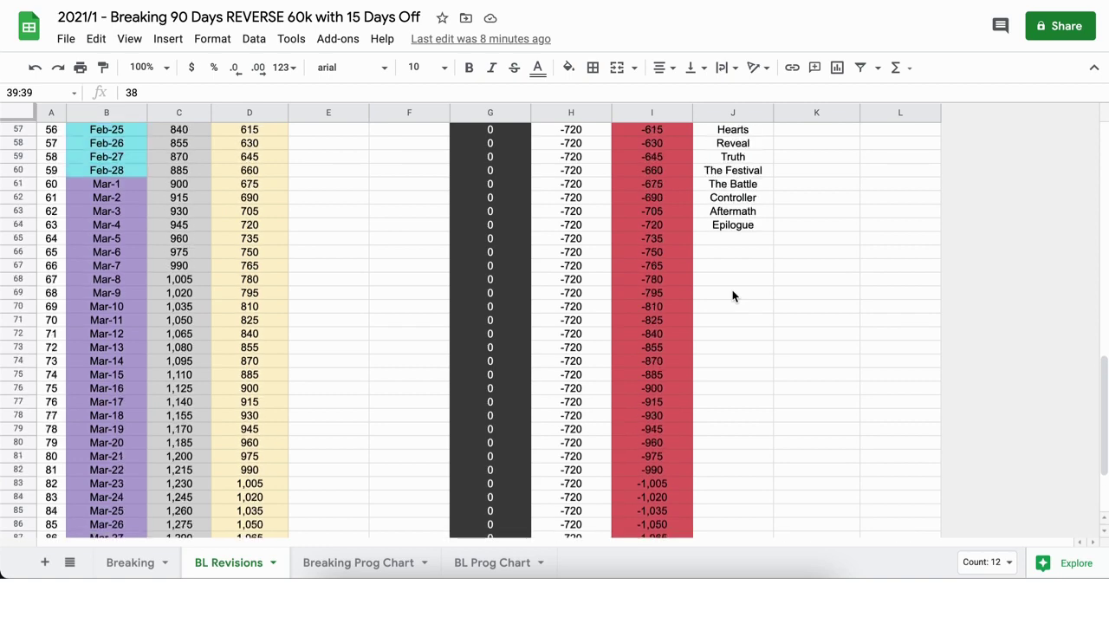
{"action": "scroll", "coordinate": [733, 295], "scroll_direction": "up", "scroll_amount": 1}
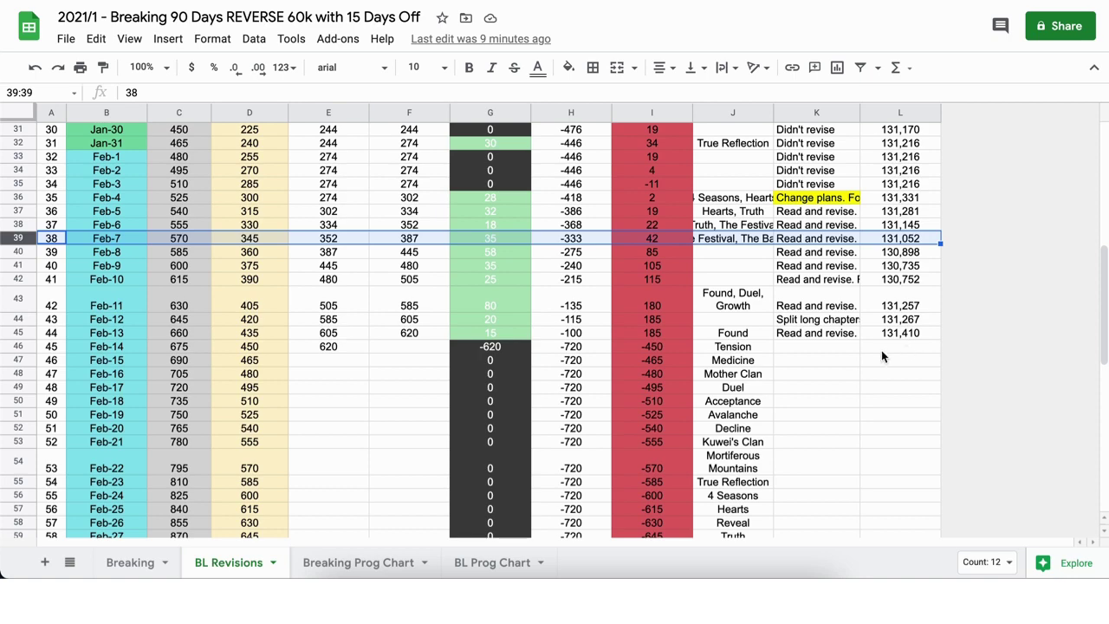
- Inspect the Breaking Prog Chart's Adj. Target line, then view the BL Prog Chart minutes chart
{"action": "left_click", "coordinate": [337, 563]}
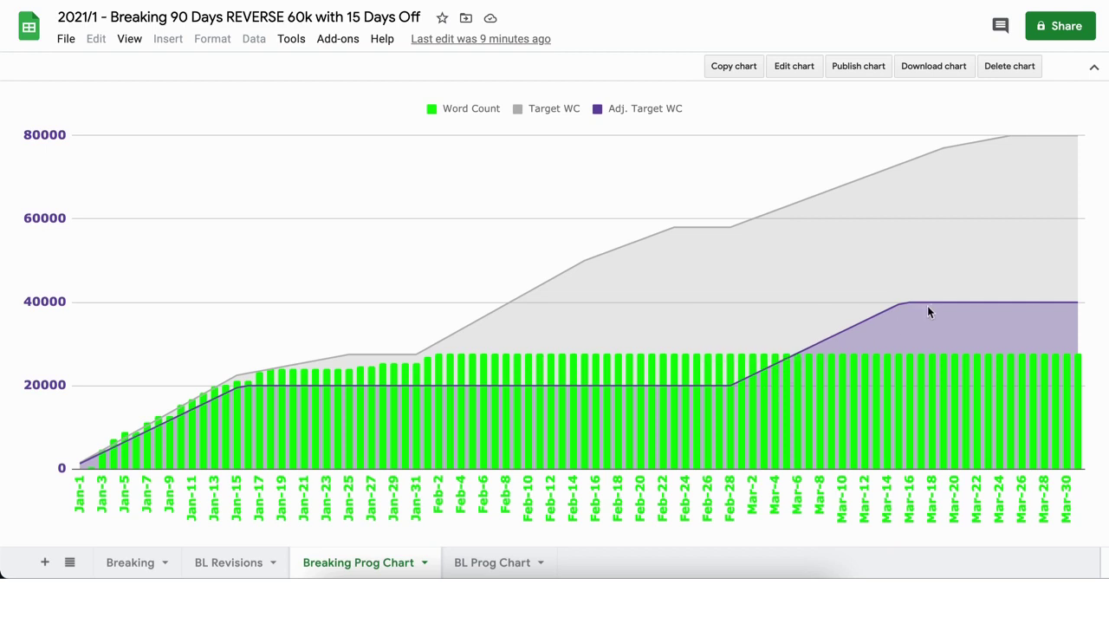
{"action": "mouse_move", "coordinate": [908, 309]}
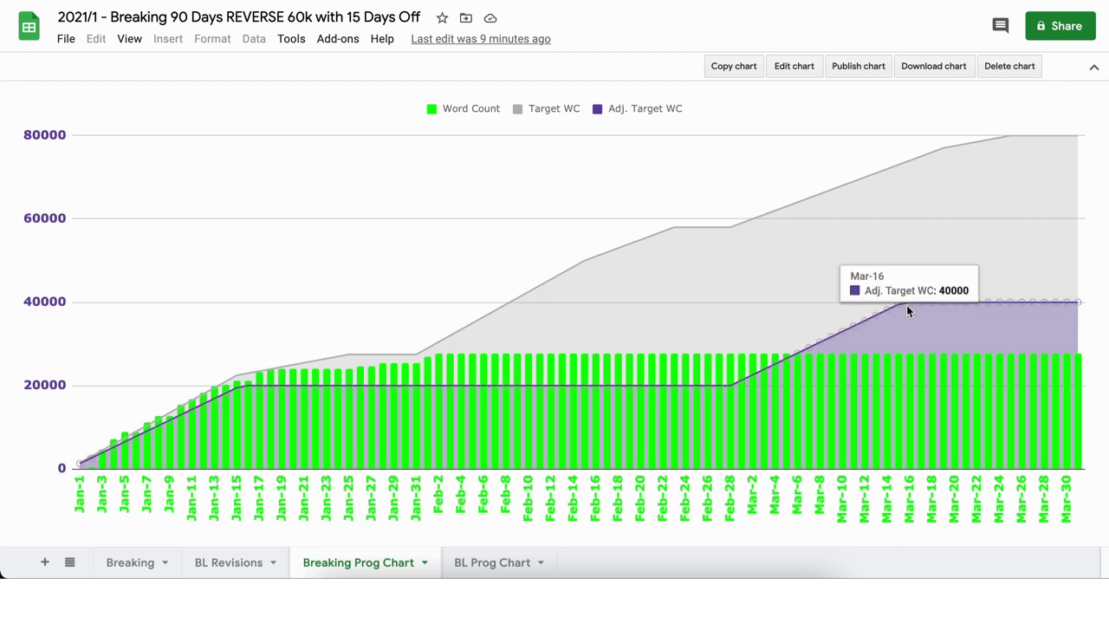
{"action": "mouse_move", "coordinate": [717, 386]}
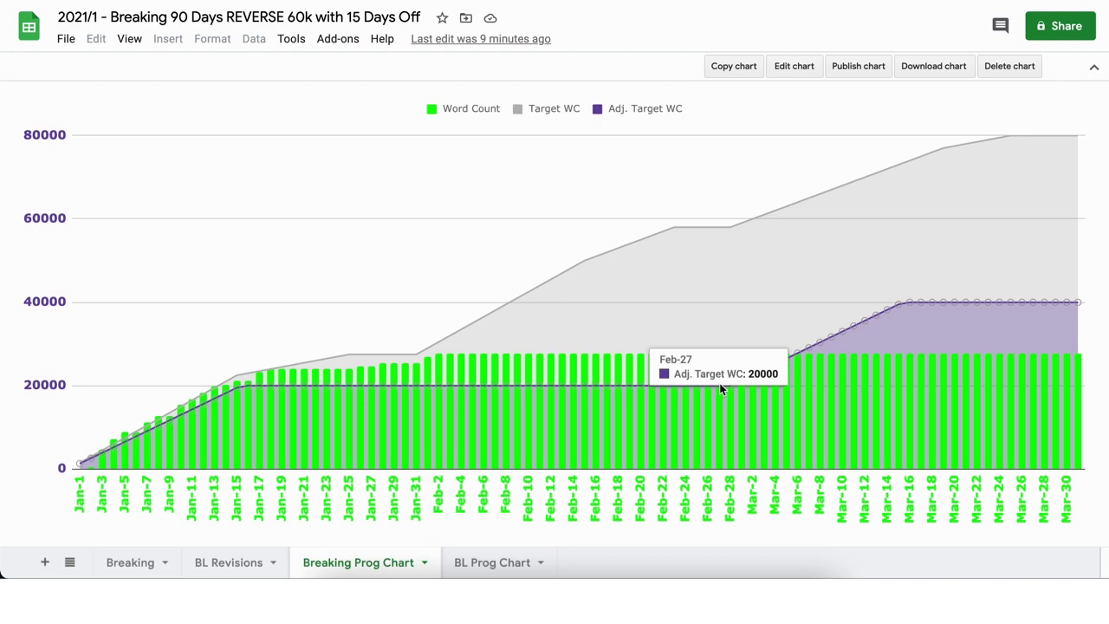
{"action": "left_click", "coordinate": [487, 561]}
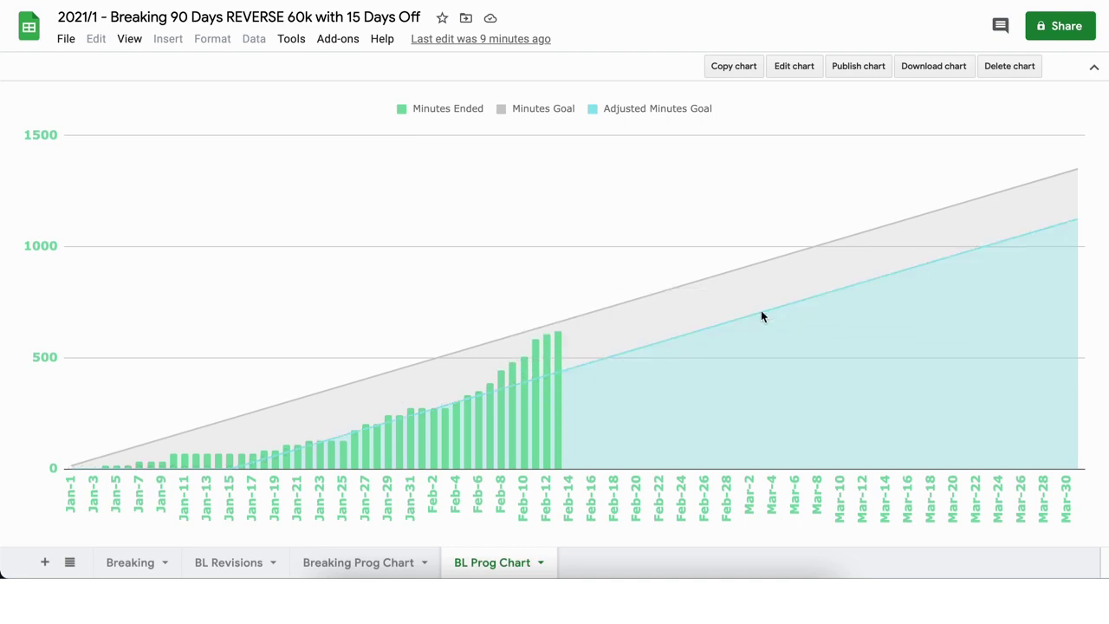
{"action": "mouse_move", "coordinate": [565, 353]}
- Return to the BL Revisions sheet, showing 620 cumulative minutes by Feb-13
{"action": "left_click", "coordinate": [218, 563]}
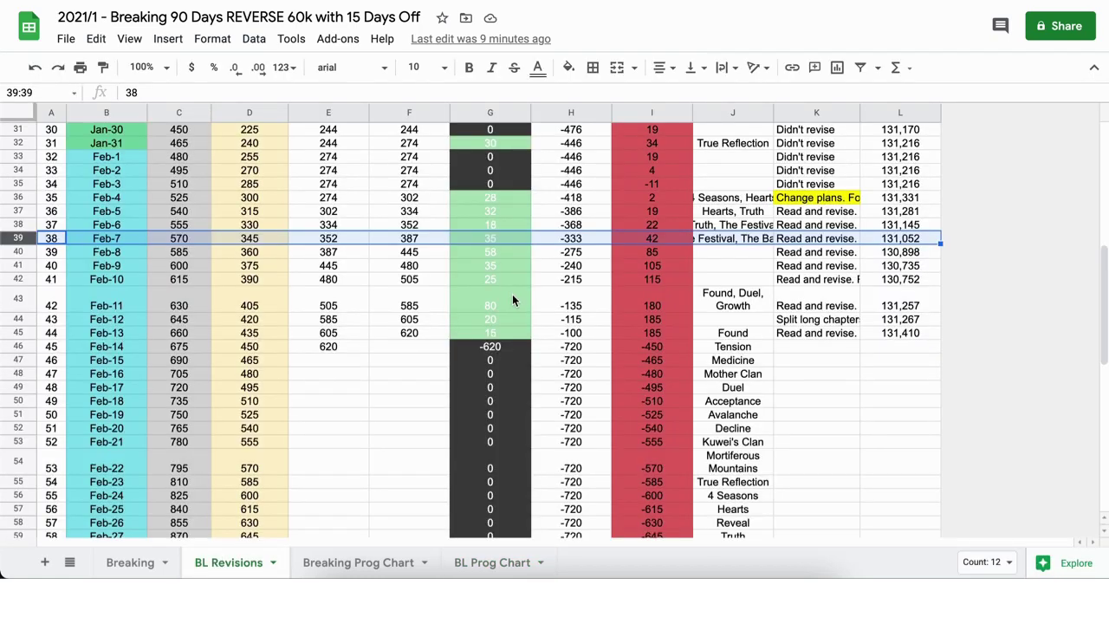